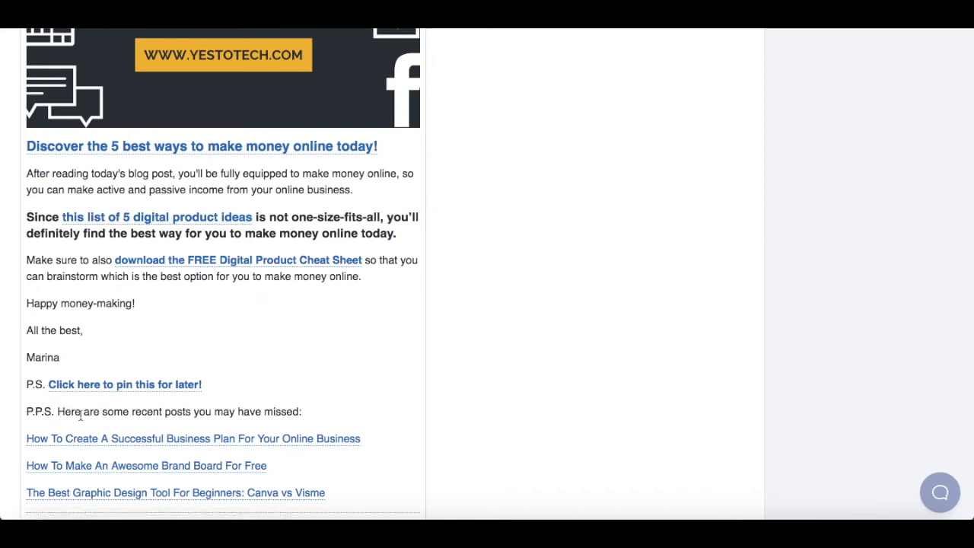
- Follow the email's pin-for-later link to Pinterest's Choose board dialog, then bring up Share Link Generator
{"action": "left_click", "coordinate": [121, 387]}
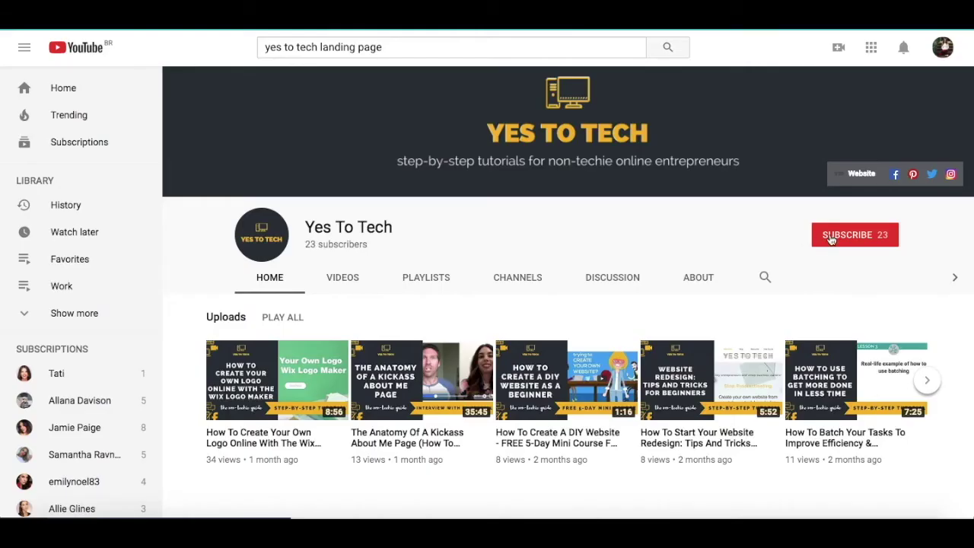
{"action": "left_click", "coordinate": [831, 237]}
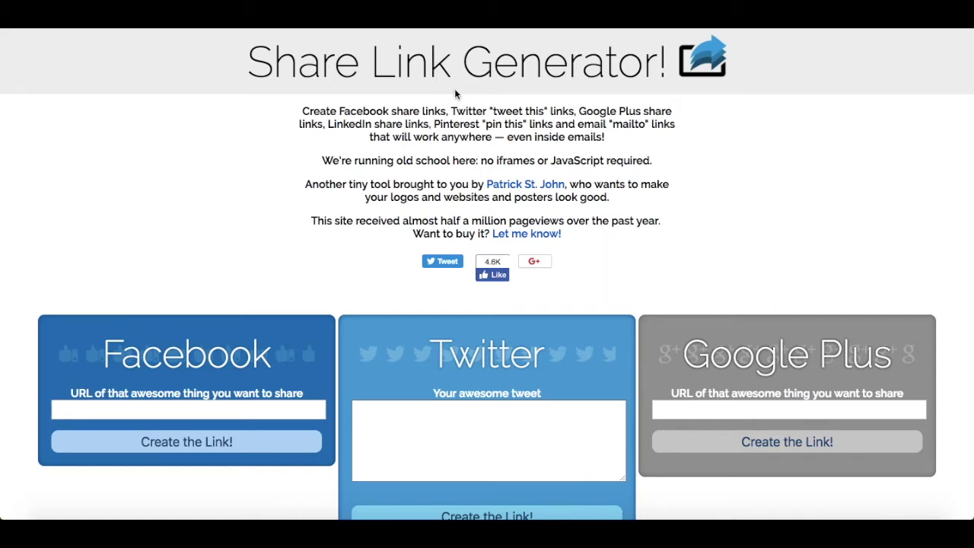
- Scroll down the Share Link Generator page to review the Pinterest pin-link form
{"action": "scroll", "coordinate": [454, 88], "scroll_direction": "down", "scroll_amount": 5}
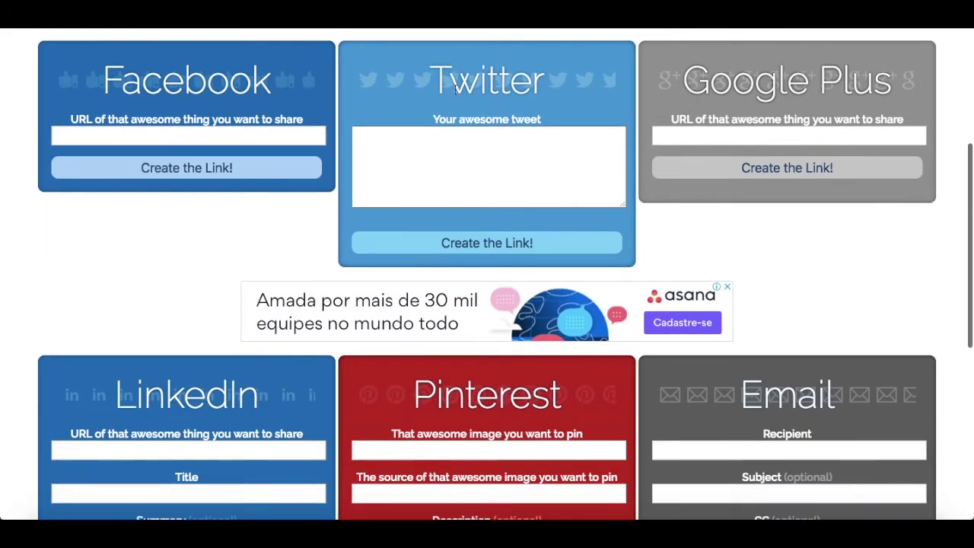
{"action": "scroll", "coordinate": [454, 88], "scroll_direction": "down", "scroll_amount": 4}
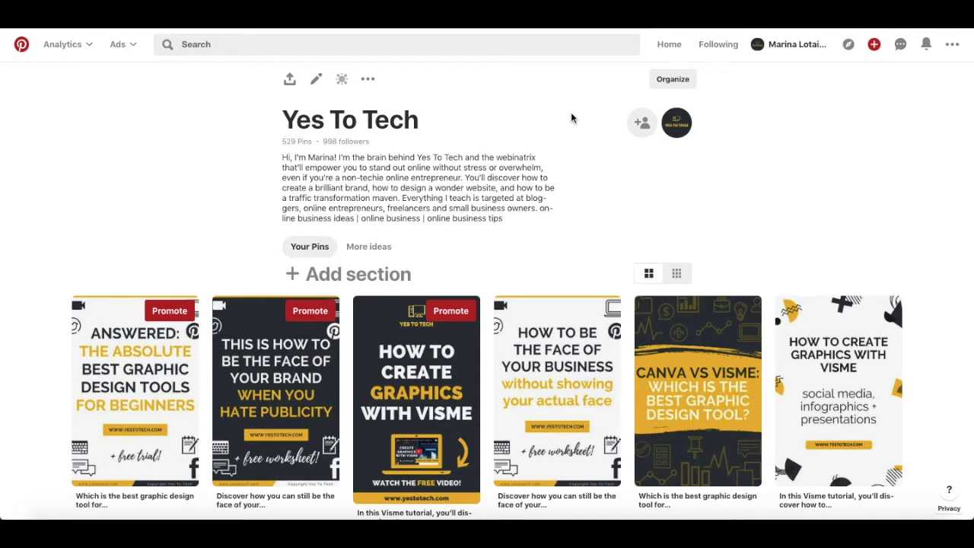
- Open the 'How to be the face of your business' pin and copy its URL into the image-to-pin field
{"action": "scroll", "coordinate": [571, 118], "scroll_direction": "down", "scroll_amount": 2}
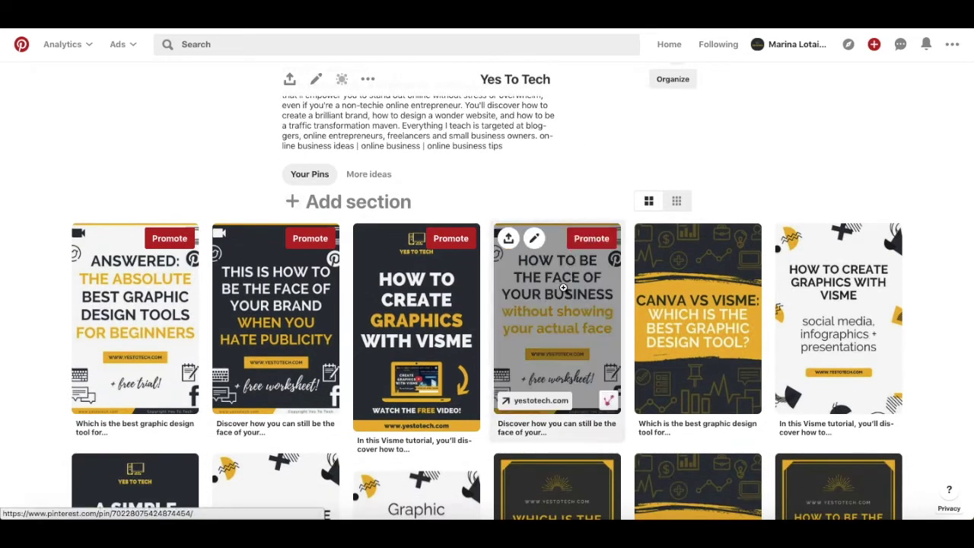
{"action": "left_click", "coordinate": [563, 292]}
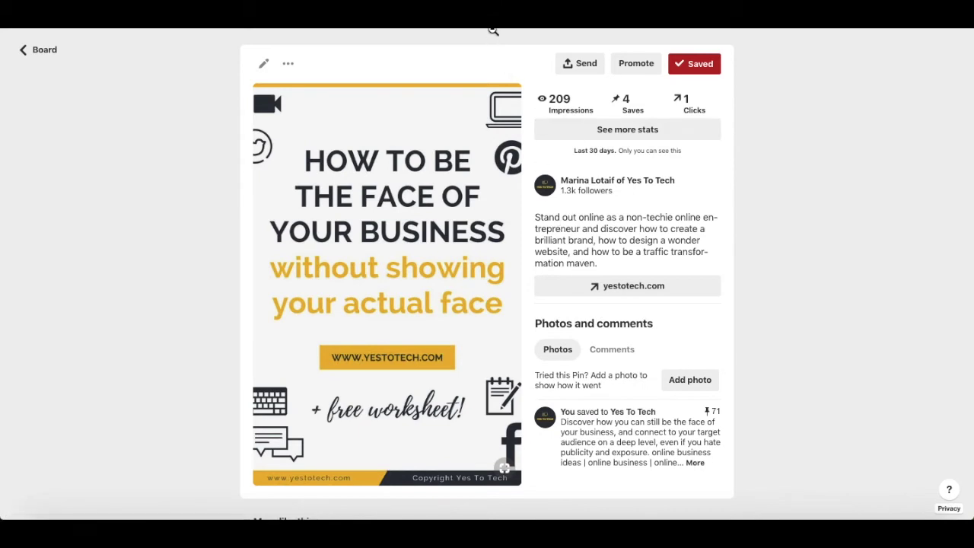
{"action": "key", "text": "ctrl+l"}
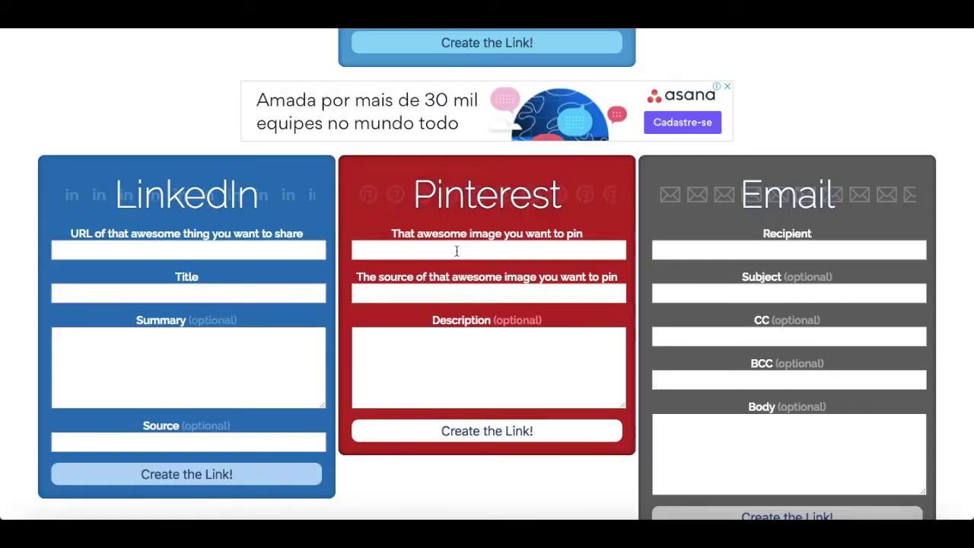
{"action": "left_click", "coordinate": [457, 251]}
{"action": "key", "text": "ctrl+v"}
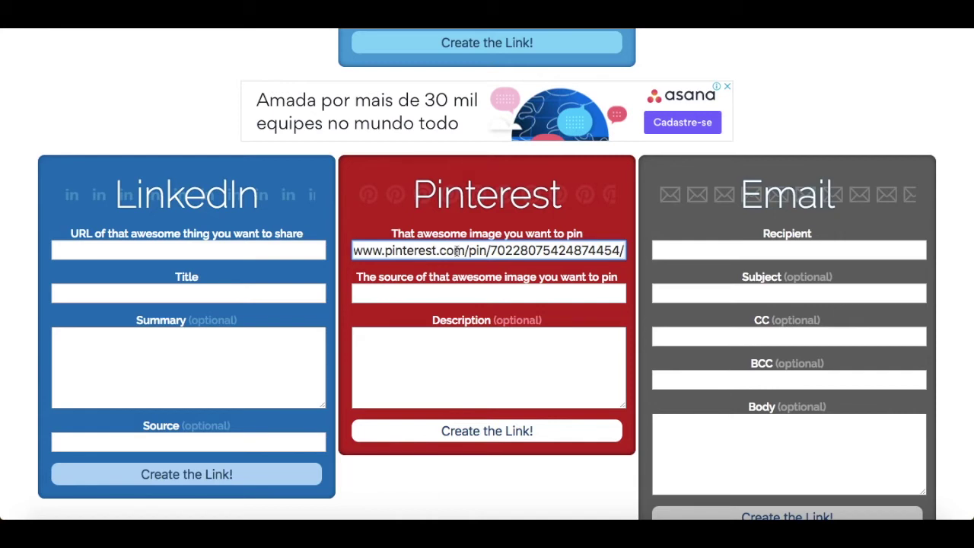
{"action": "key", "text": "ctrl+z"}
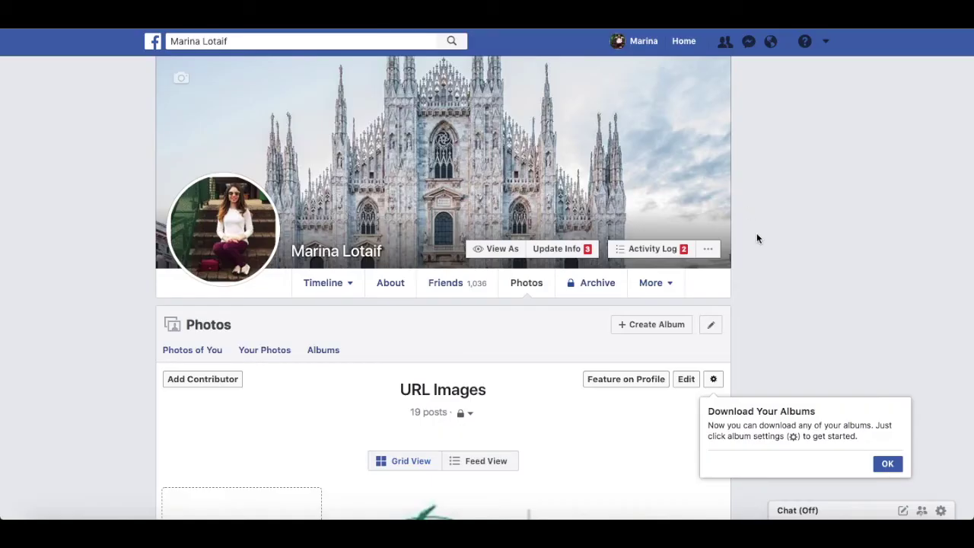
{"action": "scroll", "coordinate": [756, 235], "scroll_direction": "down", "scroll_amount": 1}
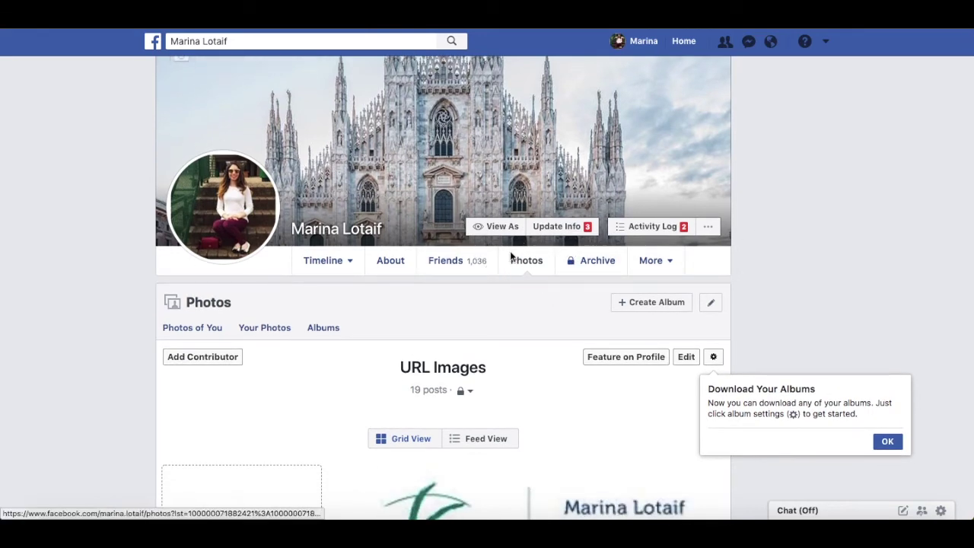
- Upload the face-of-your-business pin image to the Facebook URL Images album
{"action": "scroll", "coordinate": [509, 258], "scroll_direction": "down", "scroll_amount": 2}
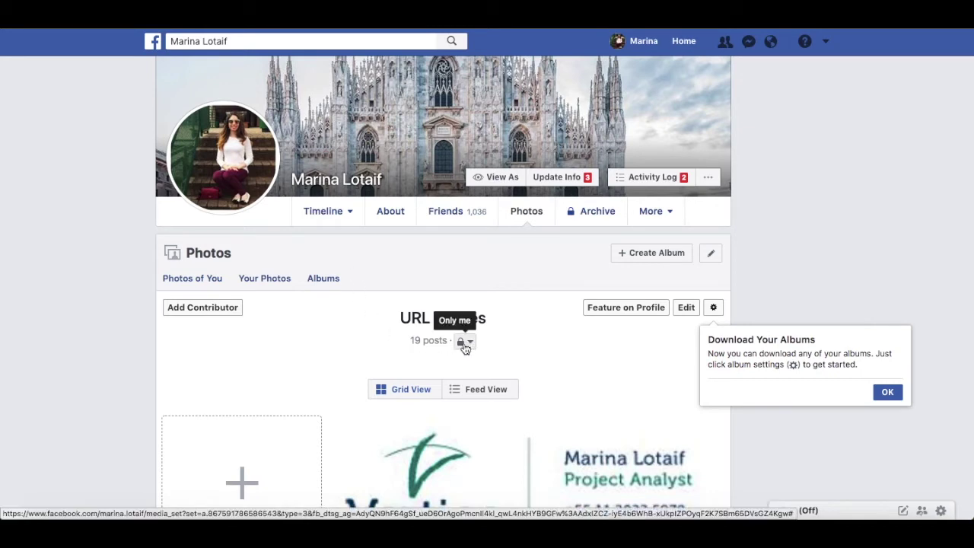
{"action": "scroll", "coordinate": [465, 347], "scroll_direction": "down", "scroll_amount": 3}
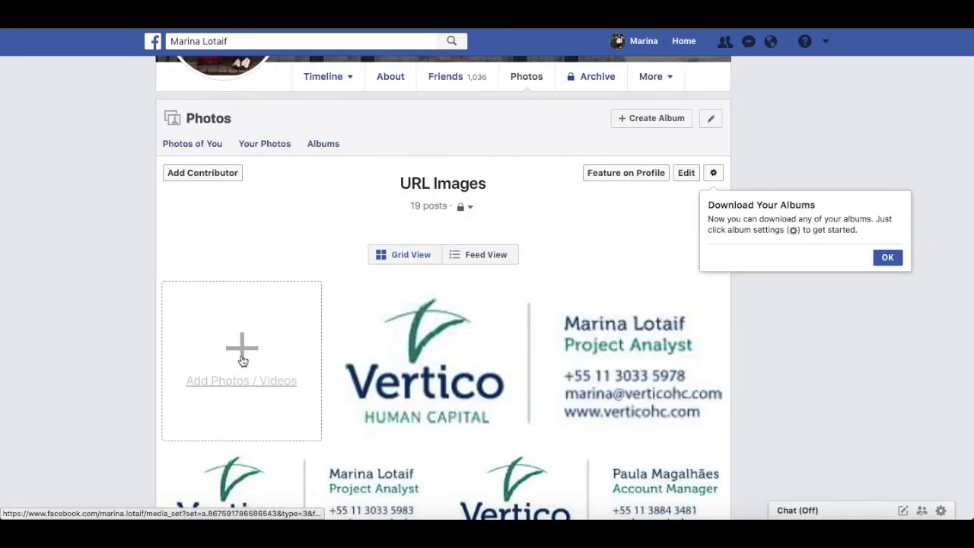
{"action": "left_click", "coordinate": [242, 354]}
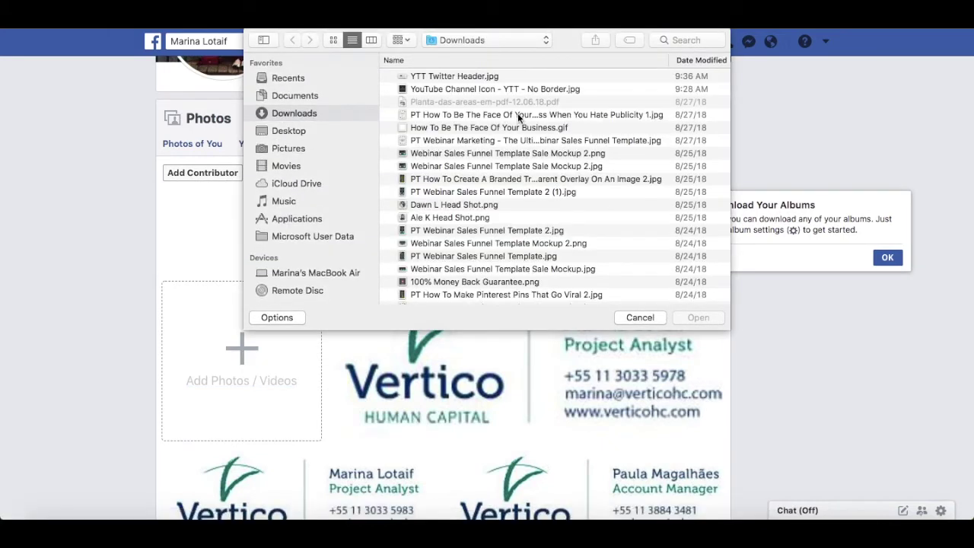
{"action": "left_click", "coordinate": [517, 114]}
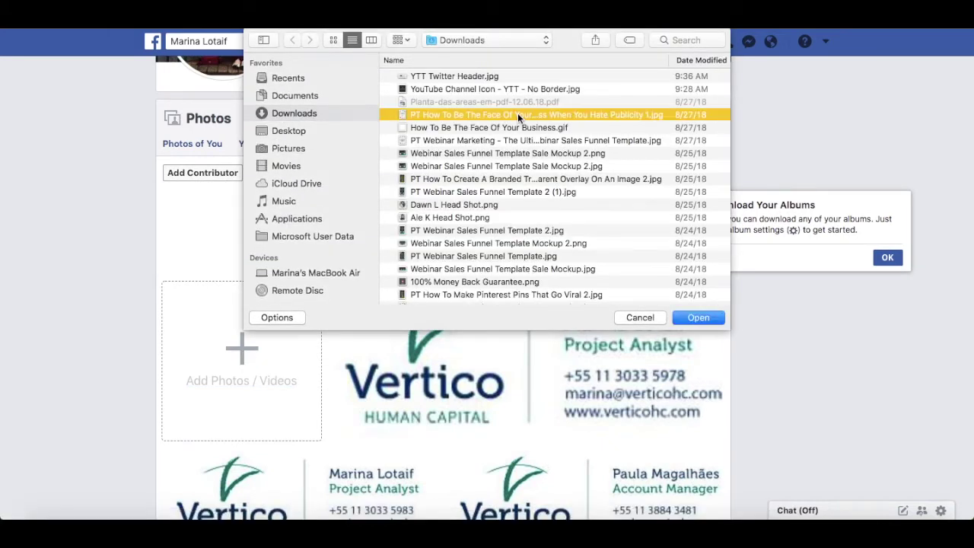
{"action": "left_click", "coordinate": [705, 321]}
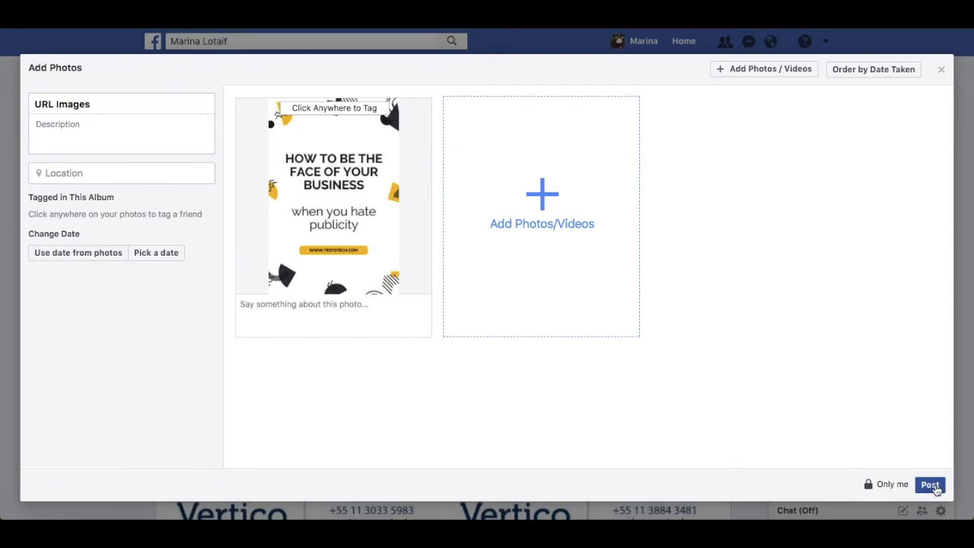
{"action": "left_click", "coordinate": [929, 485]}
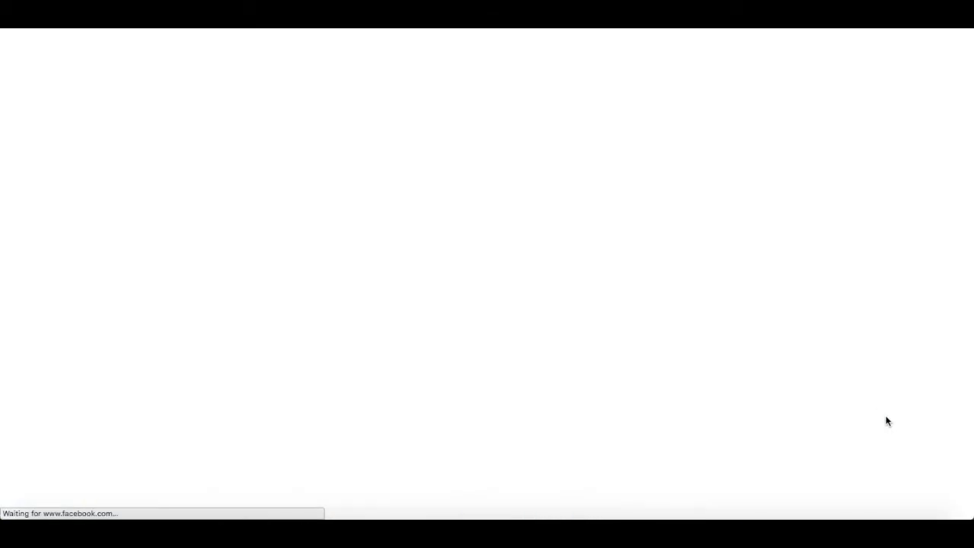
- Copy the uploaded pin image's address and return to the link generator
{"action": "scroll", "coordinate": [877, 413], "scroll_direction": "down", "scroll_amount": 15}
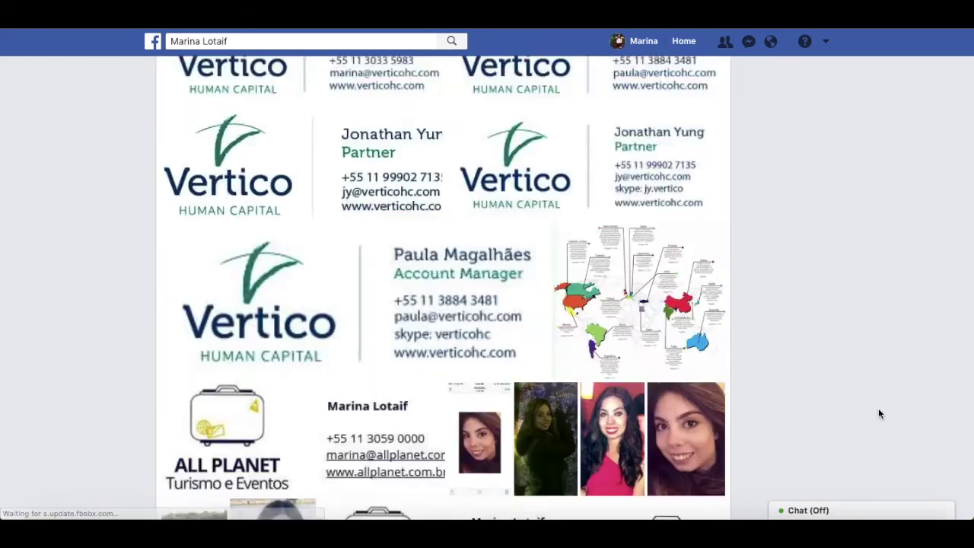
{"action": "left_click", "coordinate": [547, 347]}
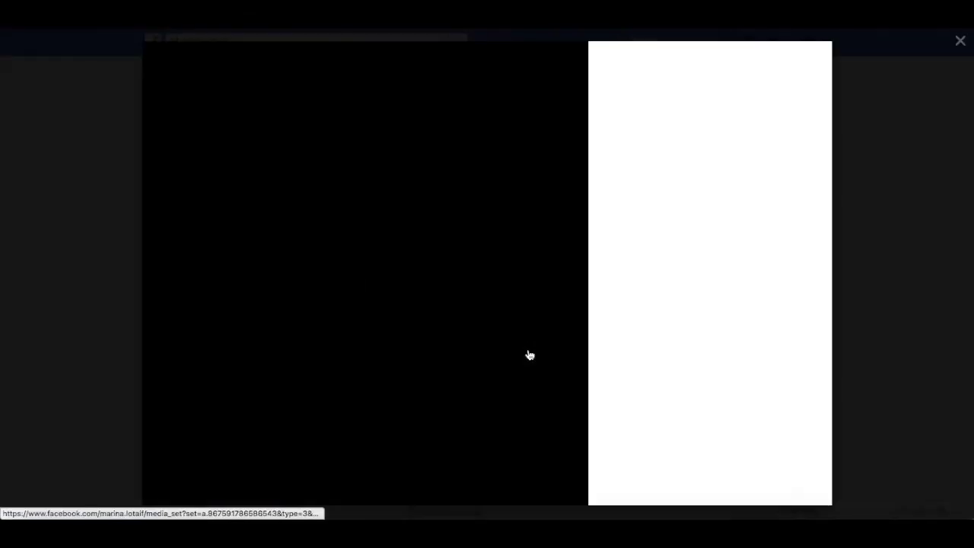
{"action": "right_click", "coordinate": [367, 289]}
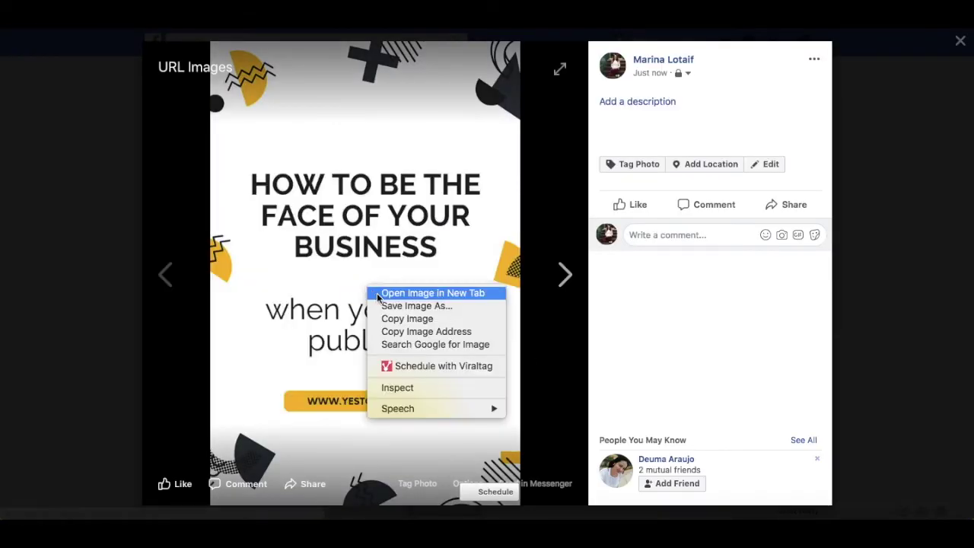
{"action": "left_click", "coordinate": [398, 340]}
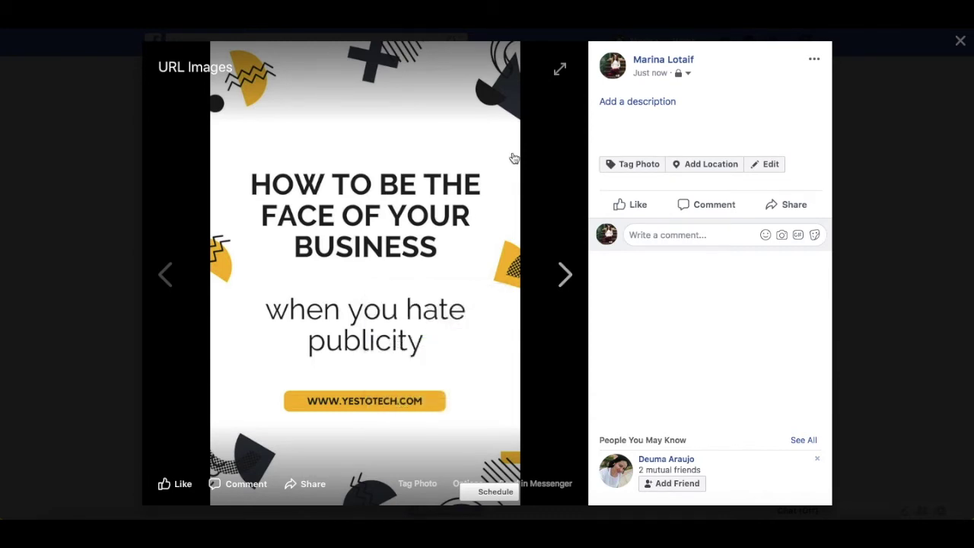
{"action": "key", "text": "ctrl+Tab"}
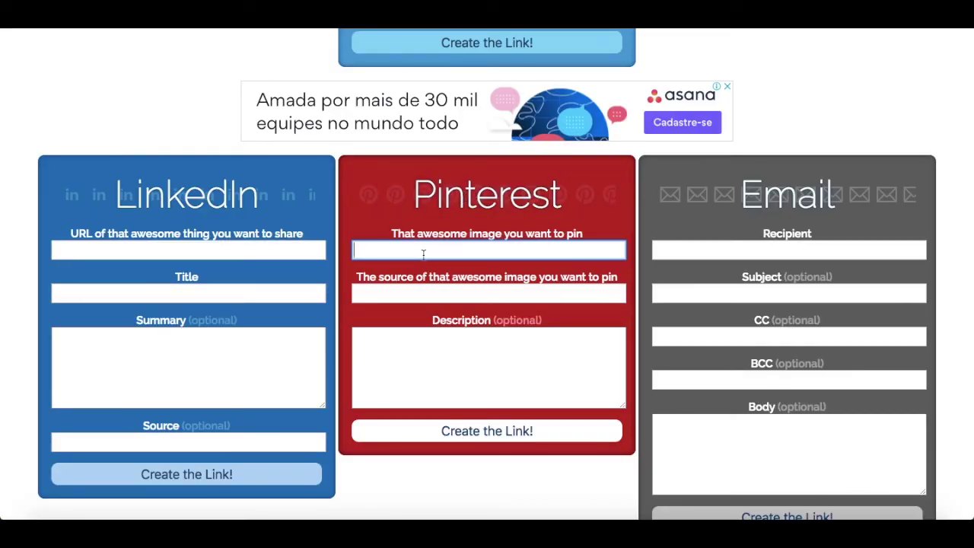
- Paste the image address, blog post source URL and description into the Pinterest form
{"action": "key", "text": "ctrl+v"}
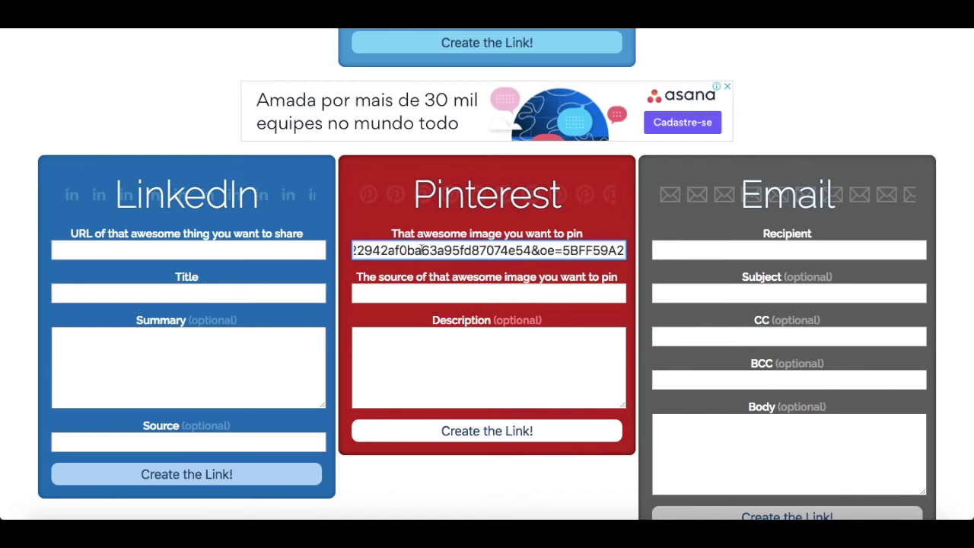
{"action": "left_click", "coordinate": [509, 178]}
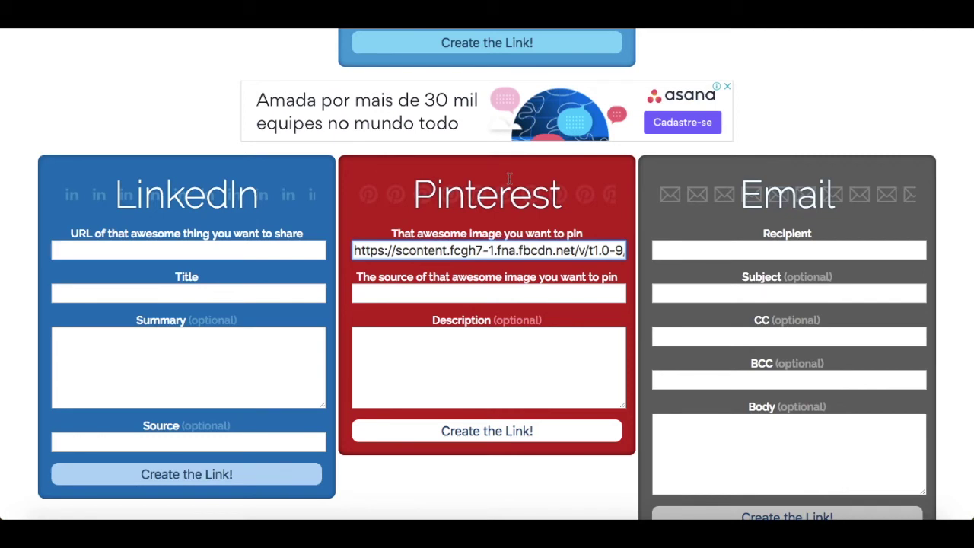
{"action": "left_click", "coordinate": [452, 290]}
{"action": "key", "text": "ctrl+v"}
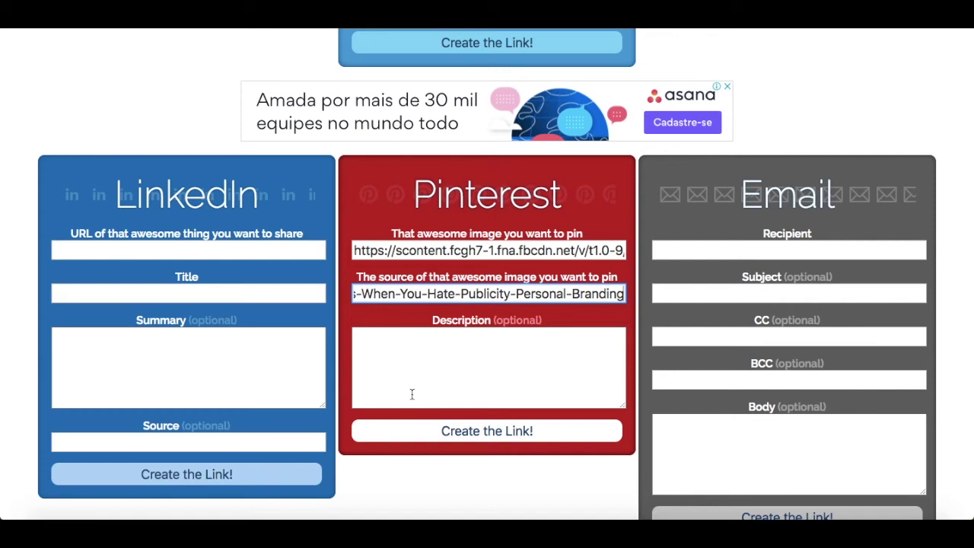
{"action": "left_click", "coordinate": [452, 368]}
{"action": "key", "text": "ctrl+v"}
- Generate the Pinterest share link and select the full URL
{"action": "scroll", "coordinate": [525, 415], "scroll_direction": "up", "scroll_amount": 1}
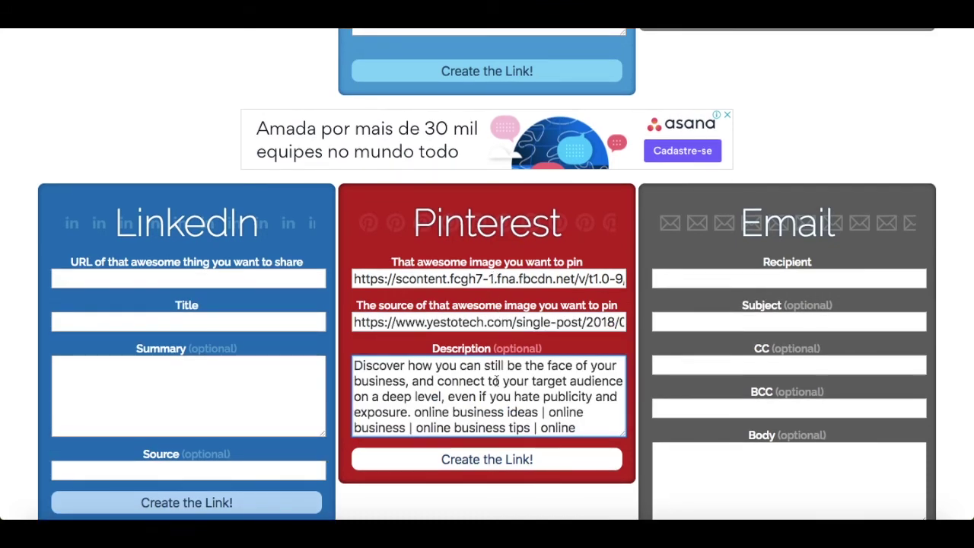
{"action": "left_click", "coordinate": [491, 459]}
{"action": "scroll", "coordinate": [489, 465], "scroll_direction": "down", "scroll_amount": 3}
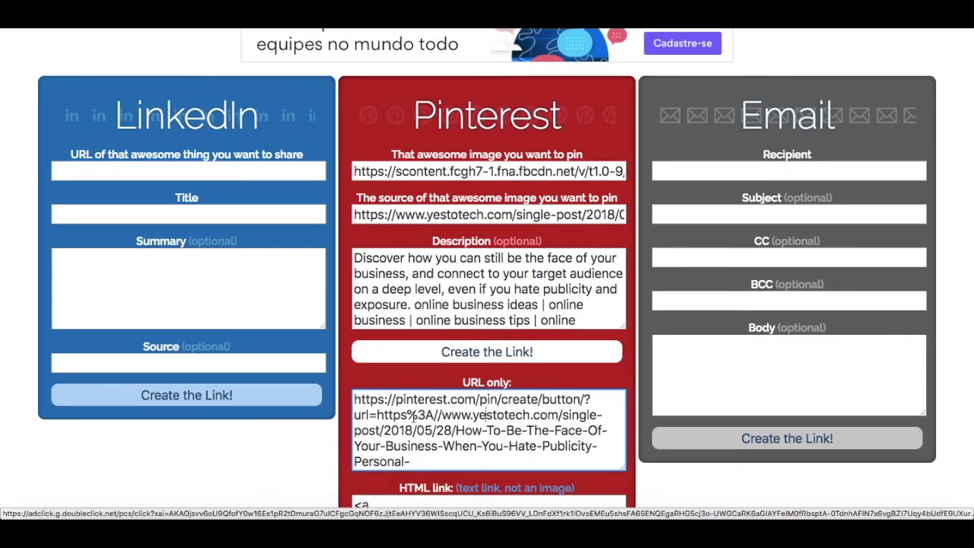
{"action": "triple_click", "coordinate": [413, 415]}
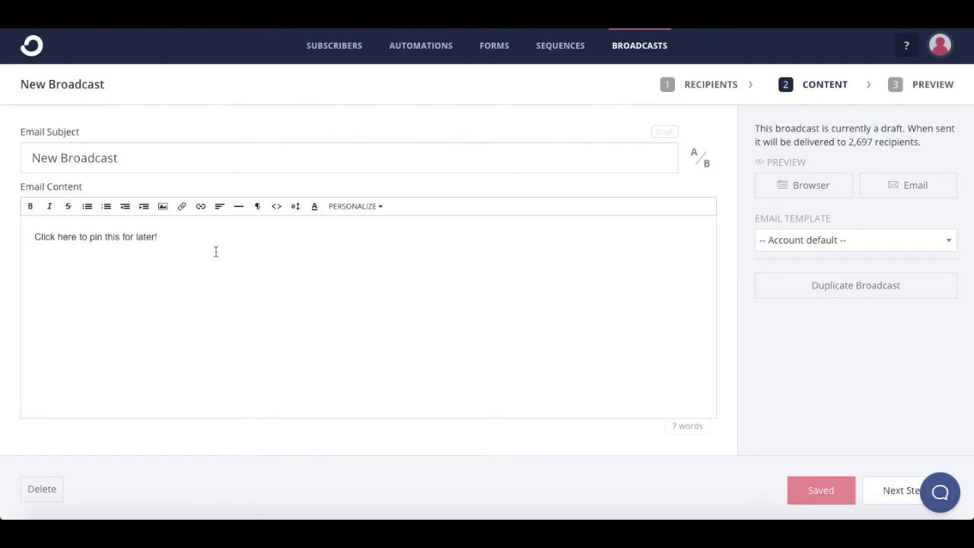
- Link 'Click here to pin this for later!' to the Pinterest URL, opening in a new tab
{"action": "left_click_drag", "start_coordinate": [208, 256], "coordinate": [6, 232]}
{"action": "left_click", "coordinate": [200, 205]}
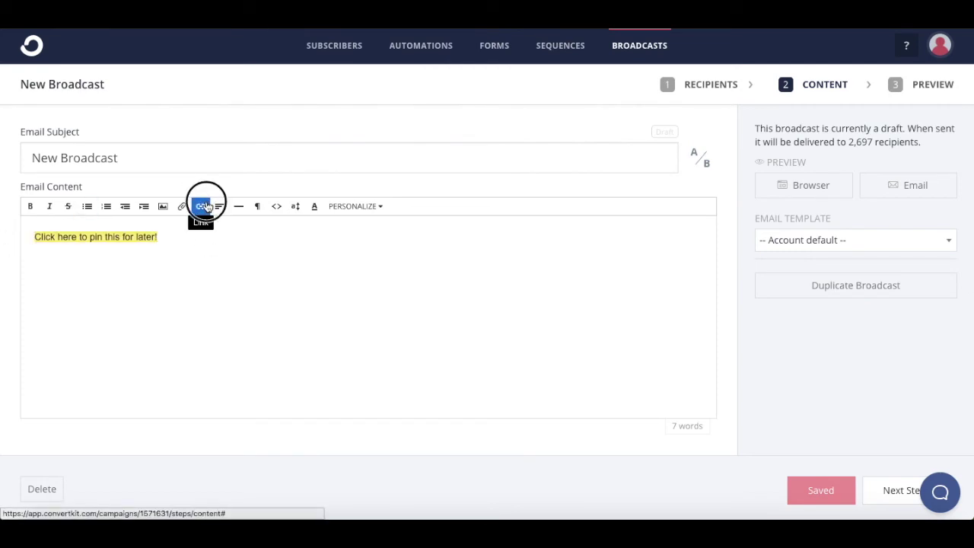
{"action": "left_click", "coordinate": [218, 232]}
{"action": "key", "text": "ctrl+v"}
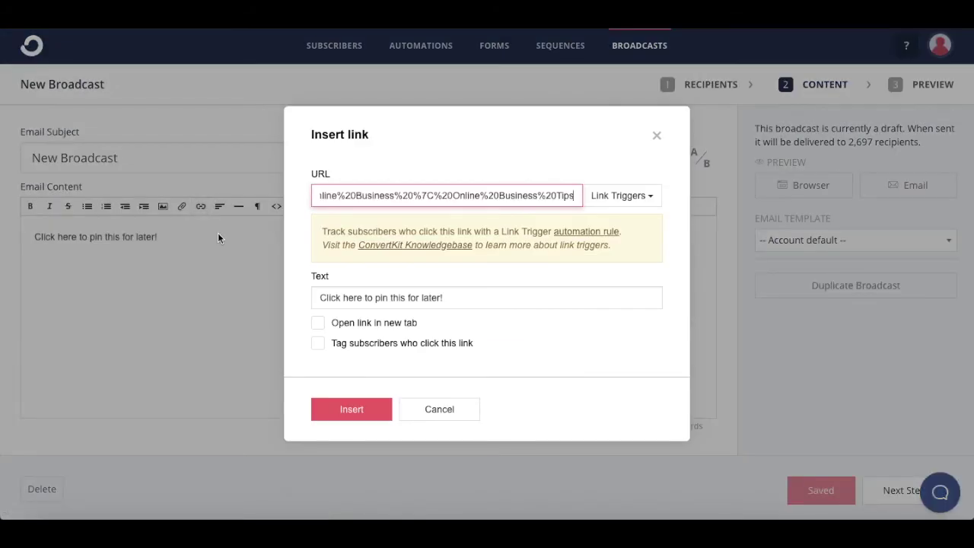
{"action": "left_click", "coordinate": [353, 322]}
{"action": "left_click", "coordinate": [358, 409]}
- Test the new link to confirm it opens Pinterest's board chooser
{"action": "left_click", "coordinate": [347, 345]}
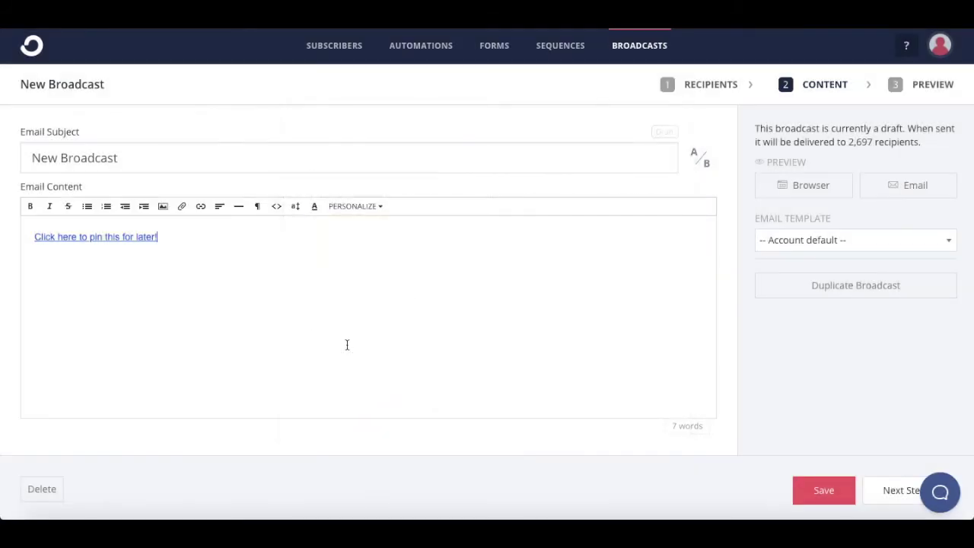
{"action": "left_click", "coordinate": [96, 237]}
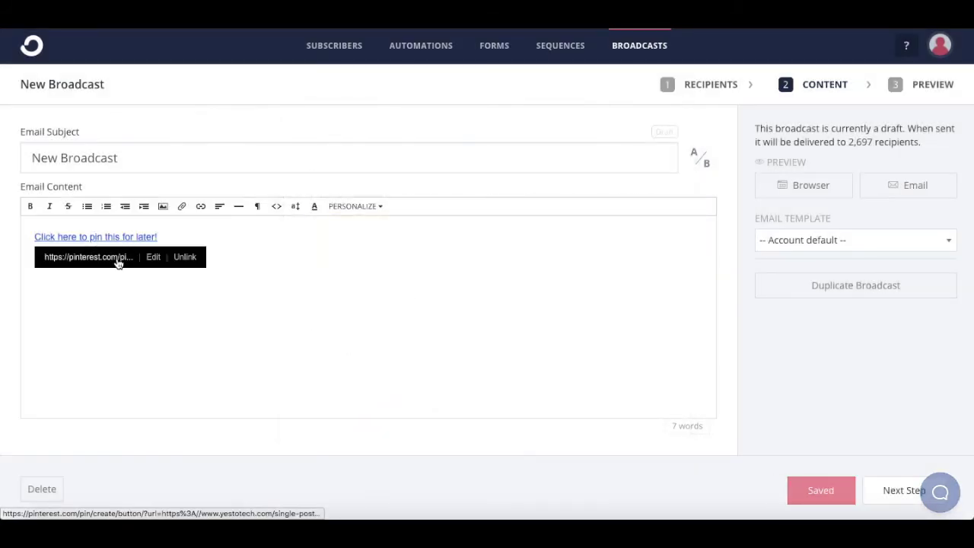
{"action": "left_click", "coordinate": [117, 262]}
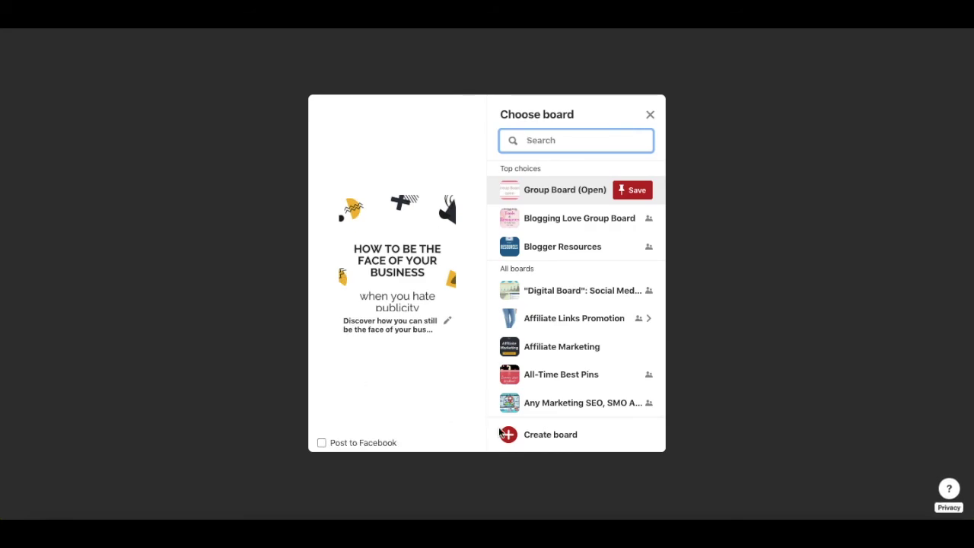
{"action": "mouse_move", "coordinate": [413, 253]}
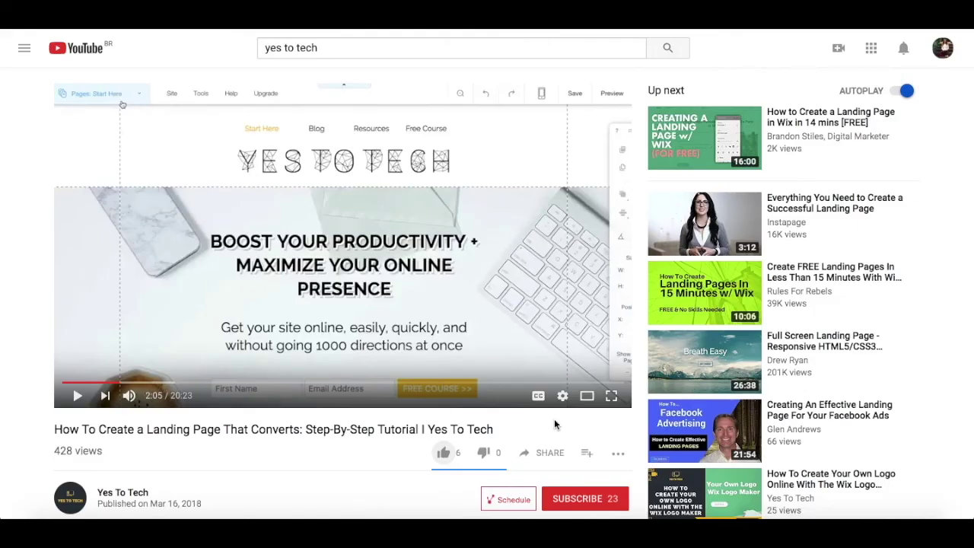
- Like the Yes To Tech video, subscribe with all notifications, then follow the email's pin link
{"action": "left_click", "coordinate": [444, 453]}
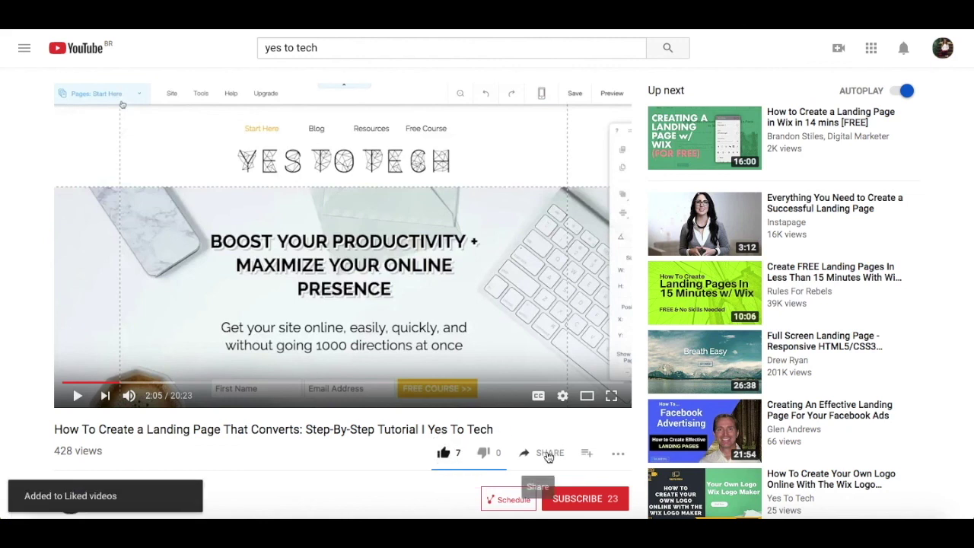
{"action": "left_click", "coordinate": [547, 453]}
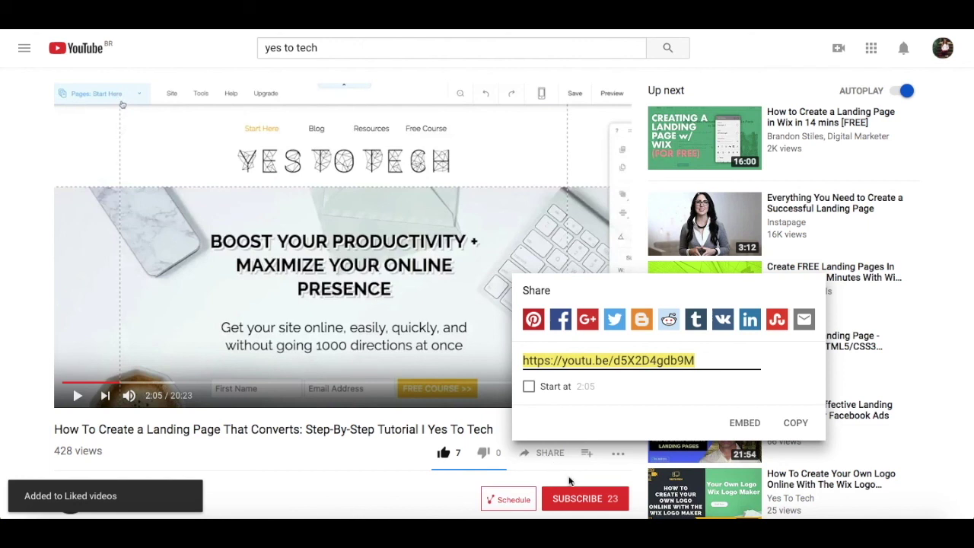
{"action": "left_click", "coordinate": [576, 499]}
{"action": "left_click", "coordinate": [627, 501]}
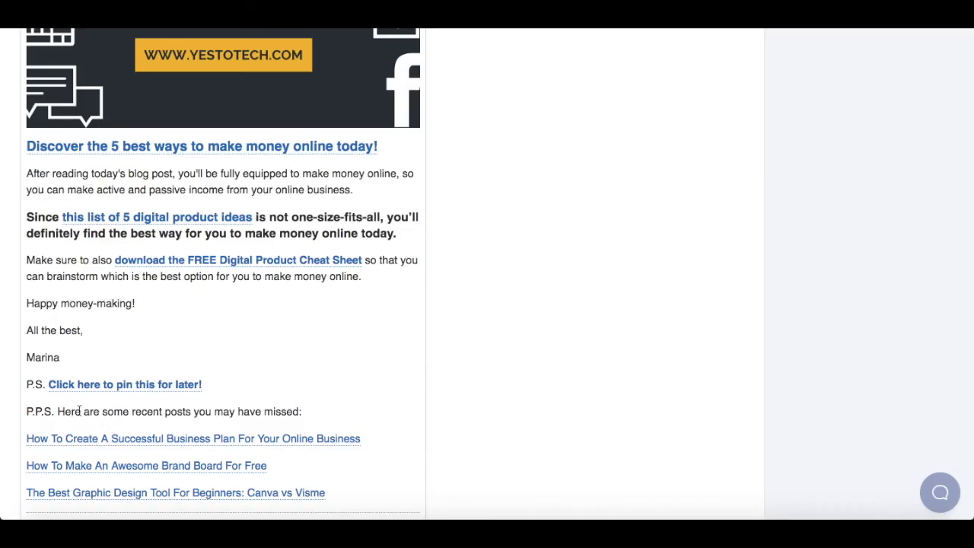
{"action": "left_click", "coordinate": [119, 387]}
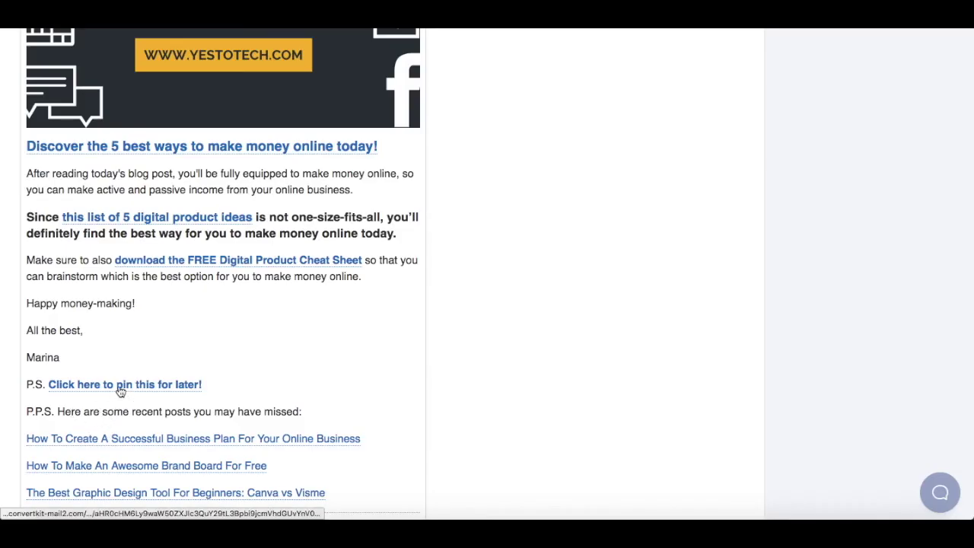